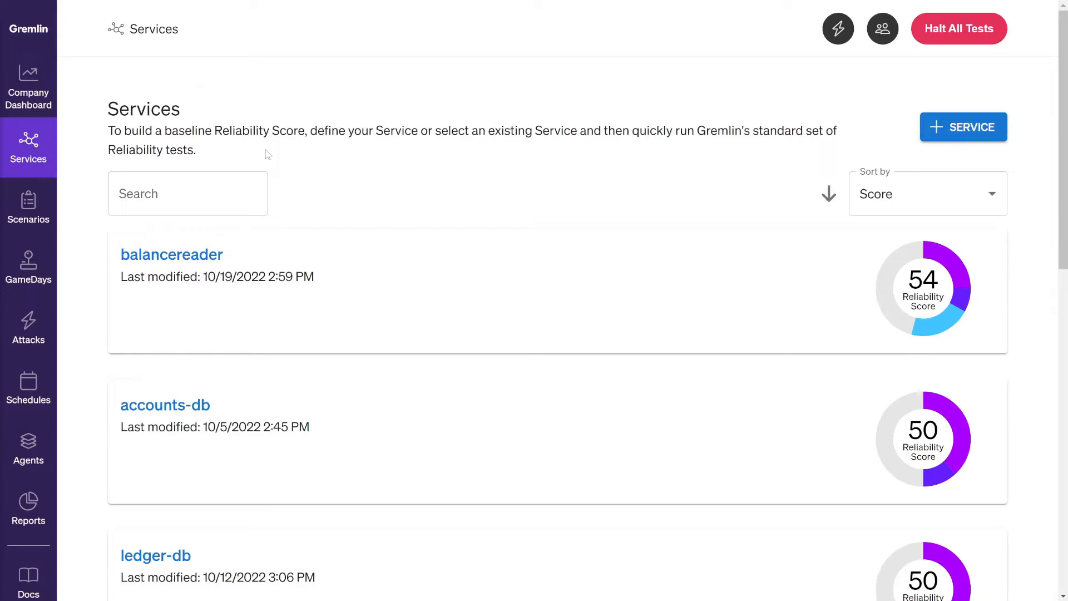
Start a new service named "ledger writer" with Kubernetes as its service type
left_click(935, 134)
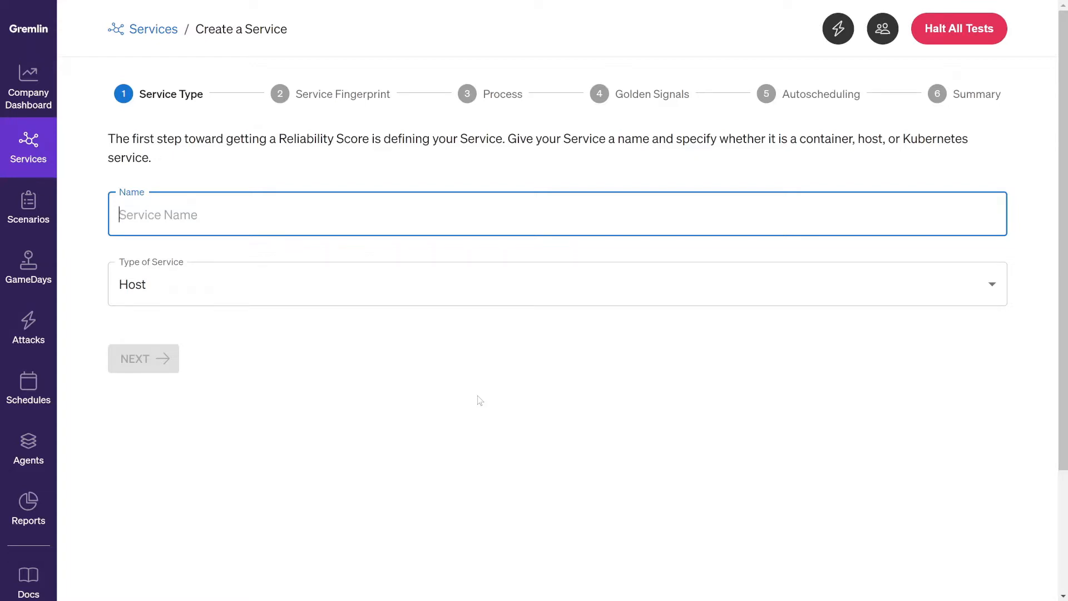
left_click(344, 220)
type("ledger writer")
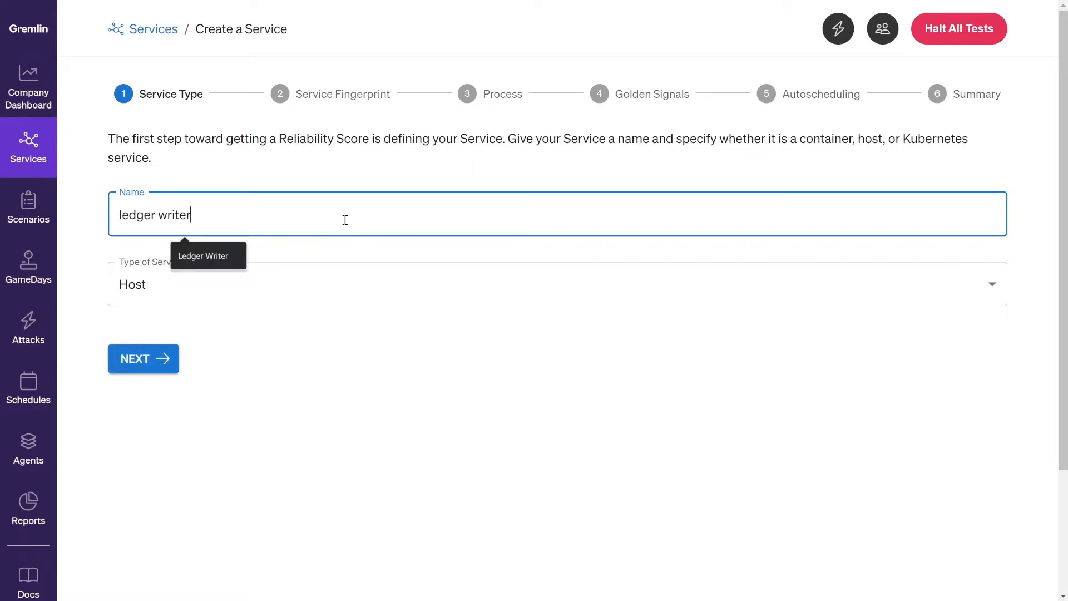
left_click(270, 305)
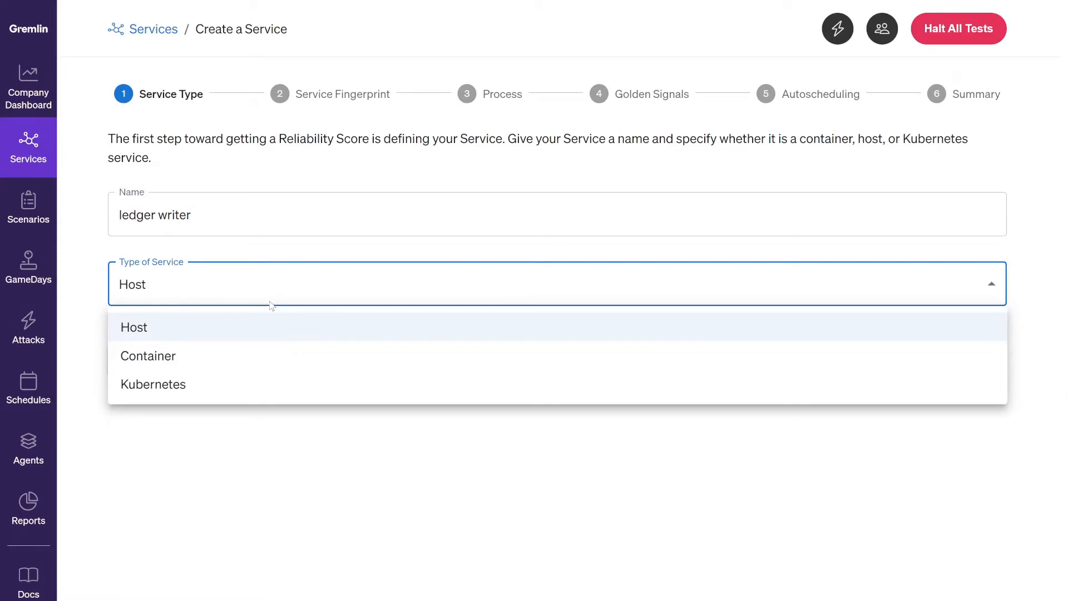
left_click(187, 391)
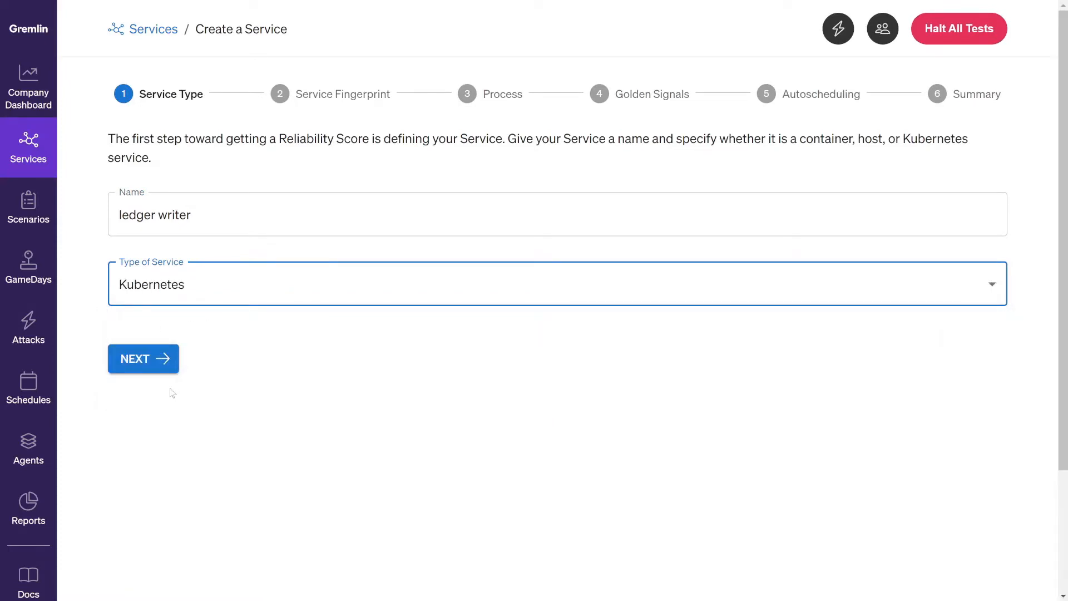
left_click(150, 365)
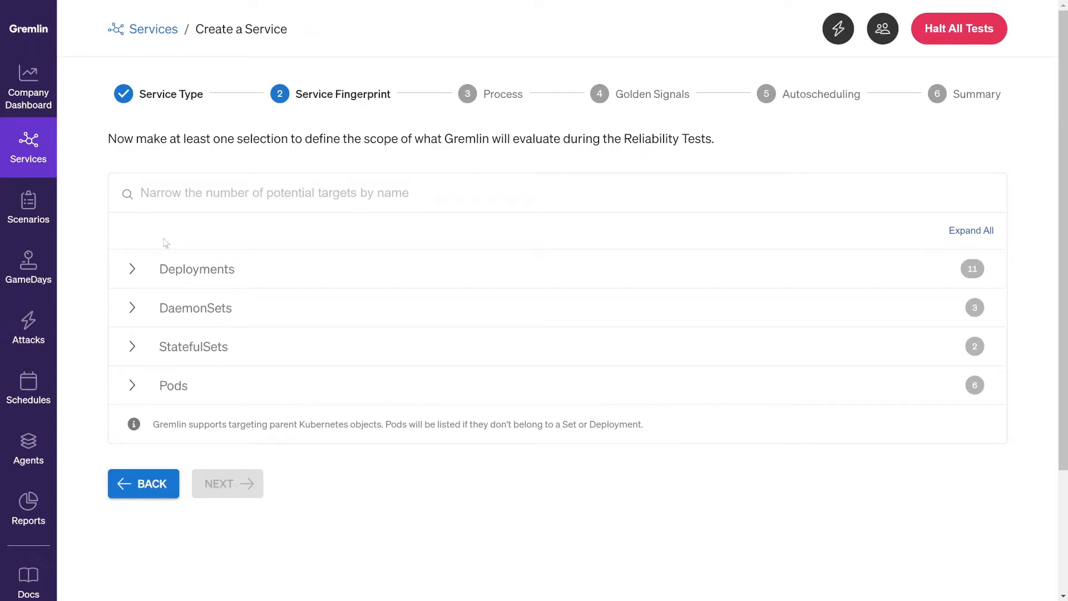
Find the ledgerwriter deployment among the potential targets, select it as the service fingerprint and accept ledgerwriter as the process
left_click(182, 274)
scroll(182, 275, "down", 1)
scroll(216, 405, "up", 1)
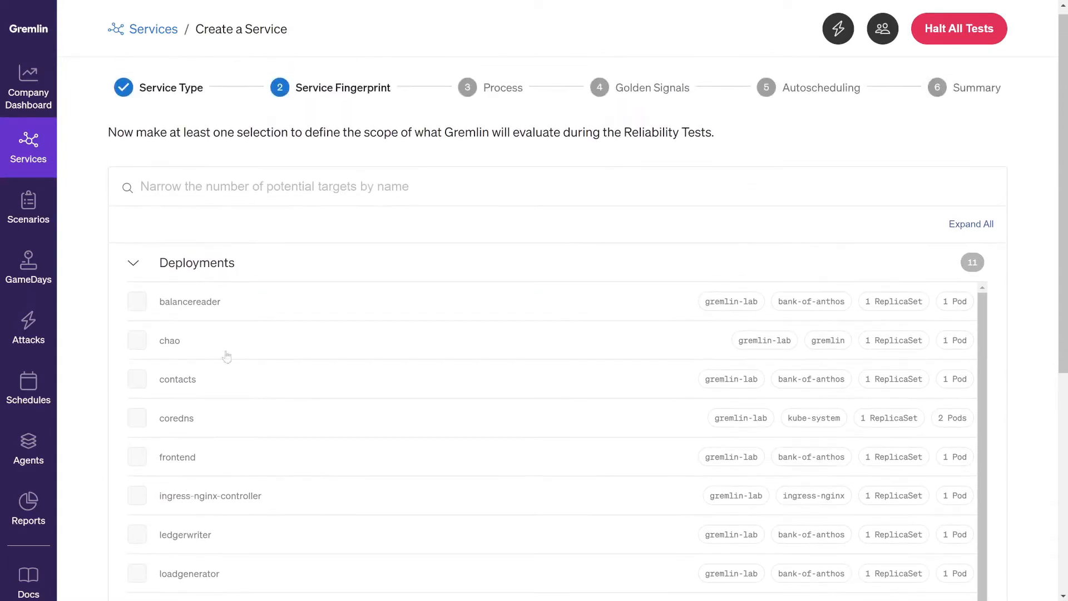
type("ledger")
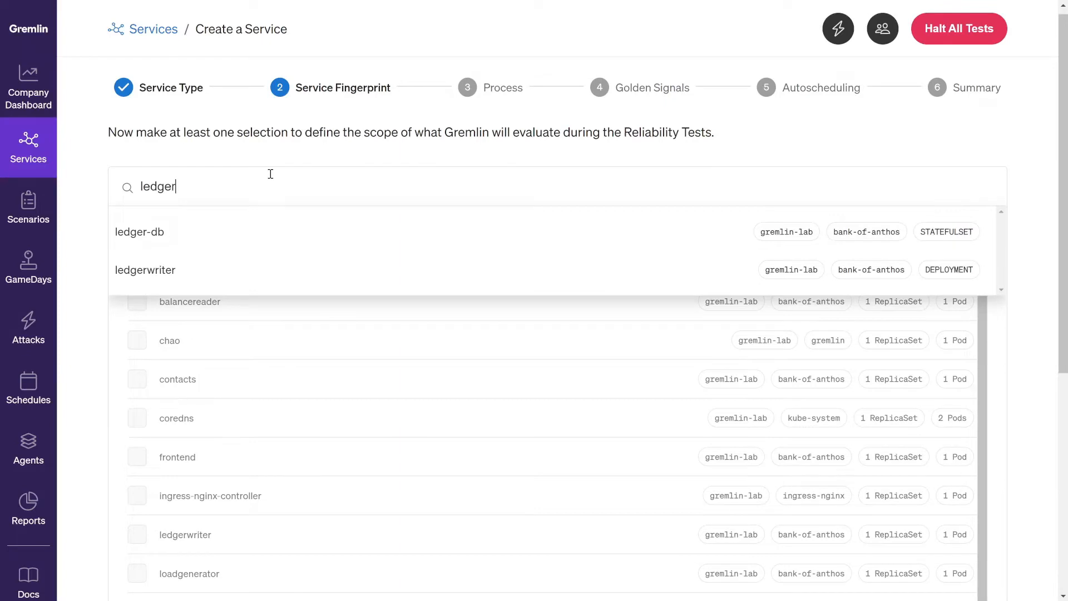
left_click(199, 267)
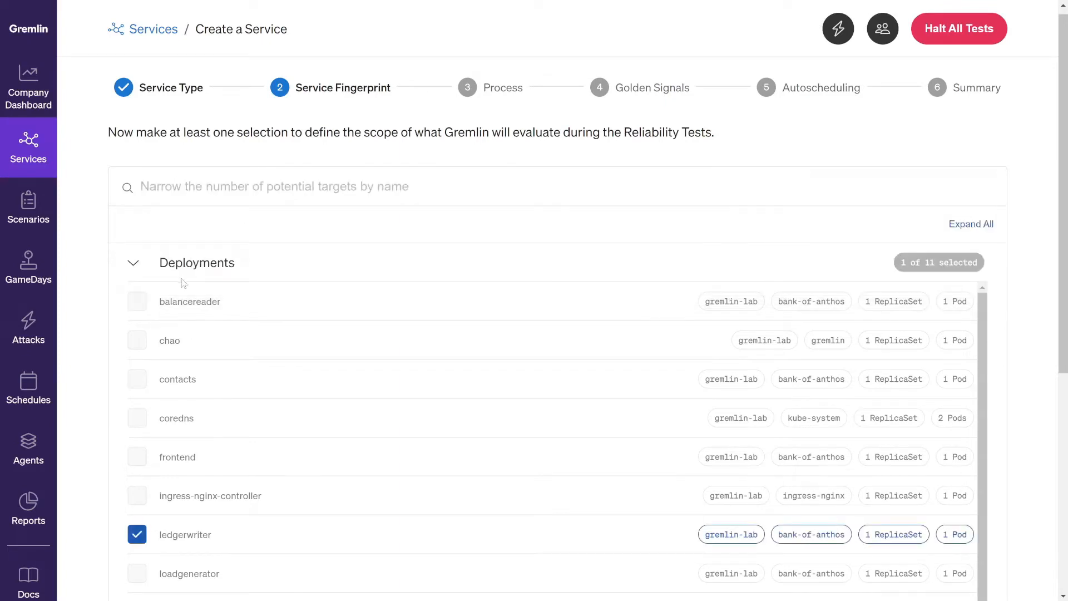
scroll(91, 389, "down", 5)
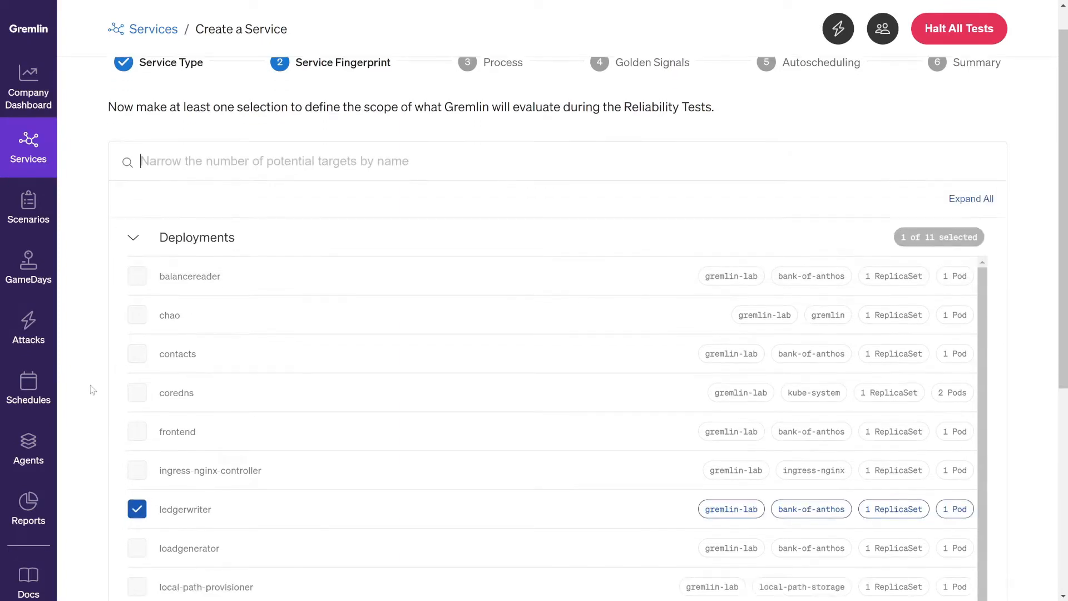
left_click(224, 518)
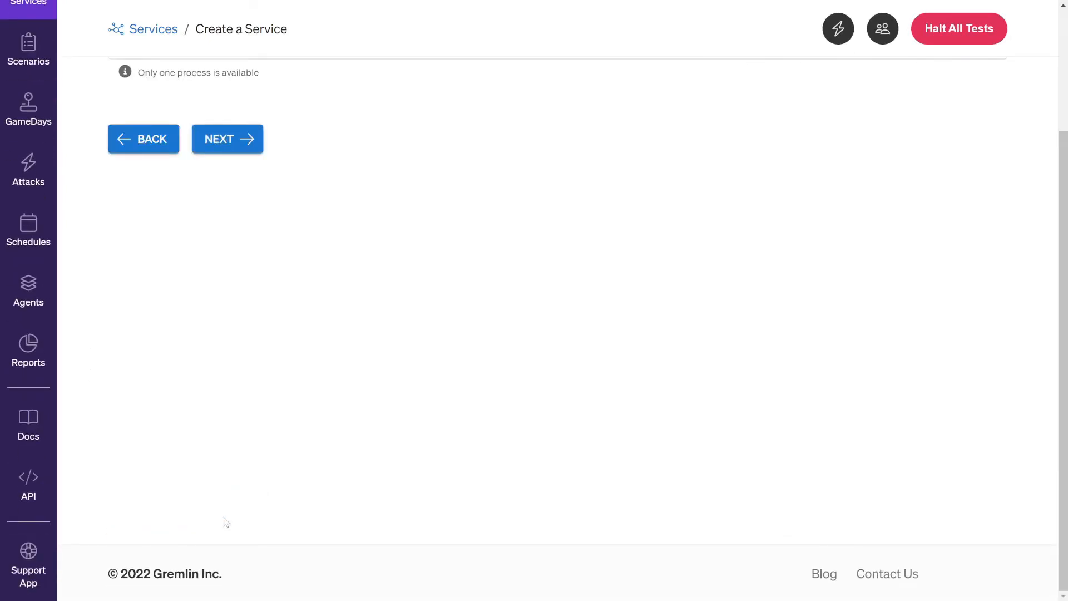
scroll(127, 361, "up", 3)
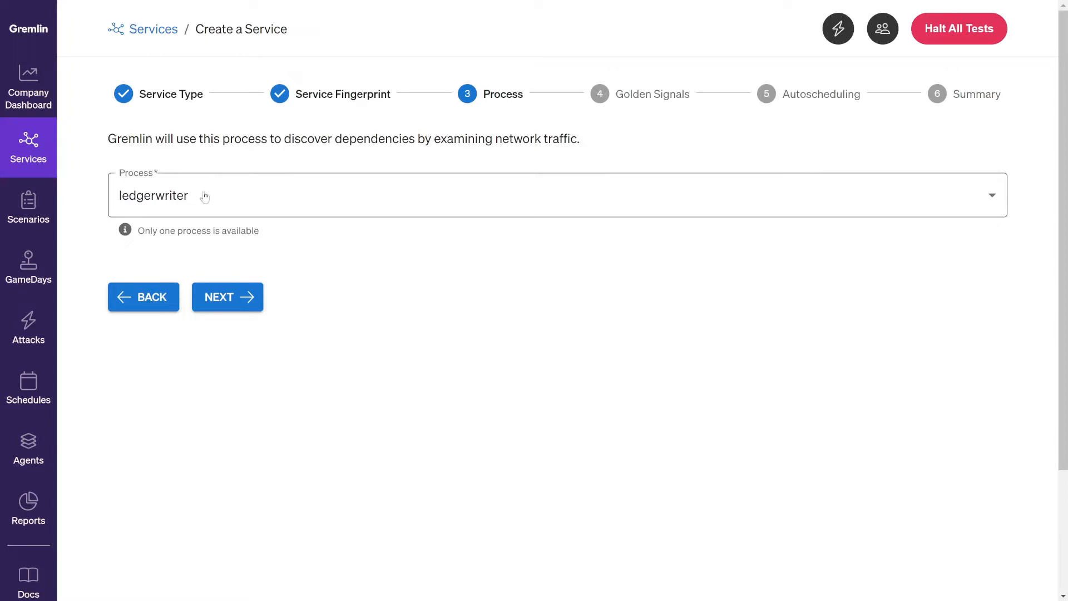
left_click(226, 298)
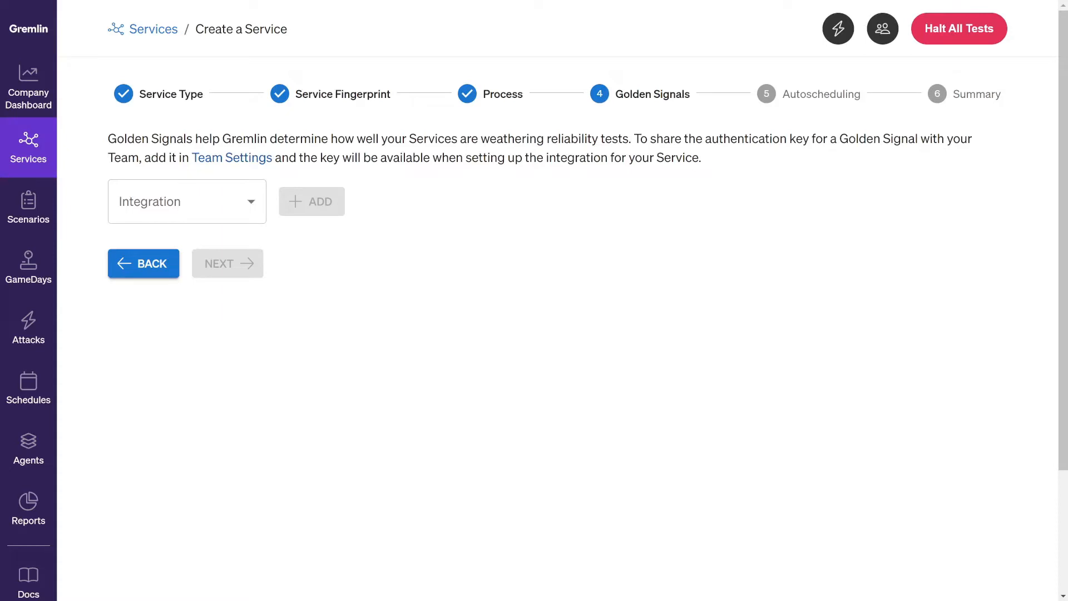
left_click(219, 193)
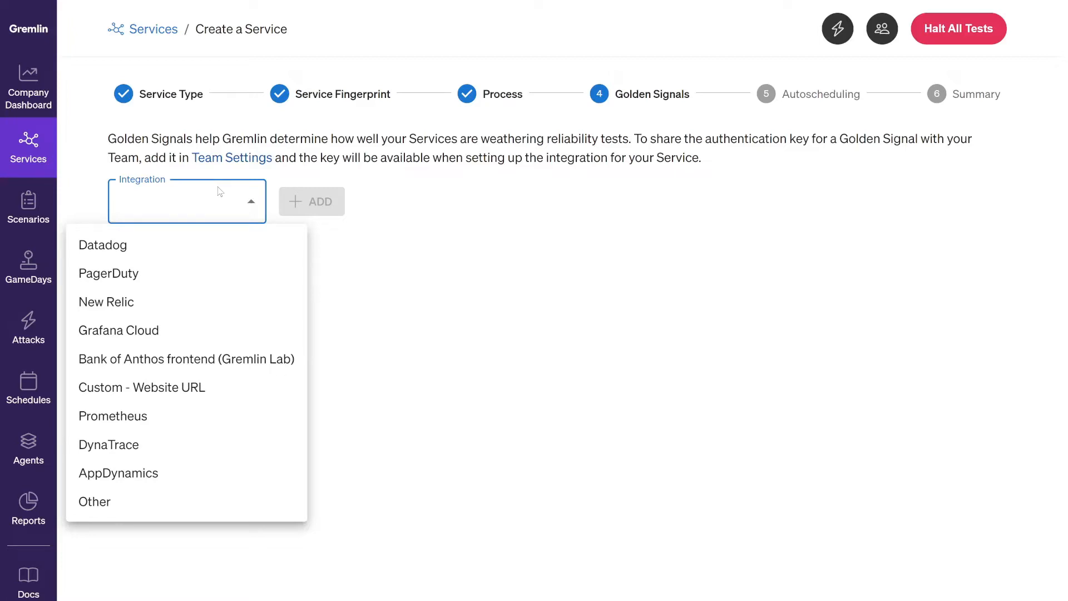
left_click(196, 248)
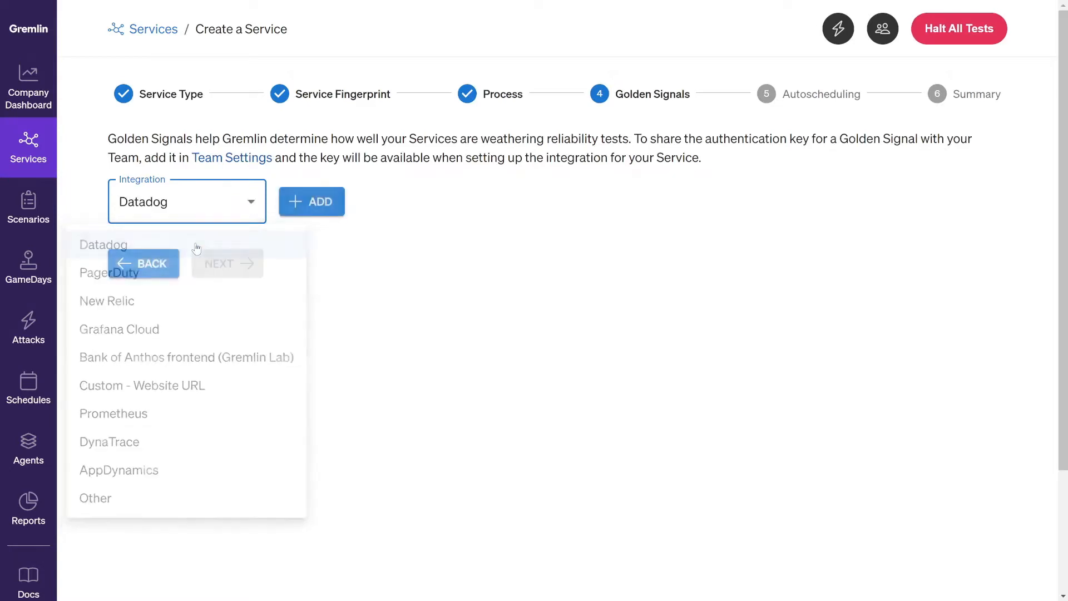
left_click(326, 206)
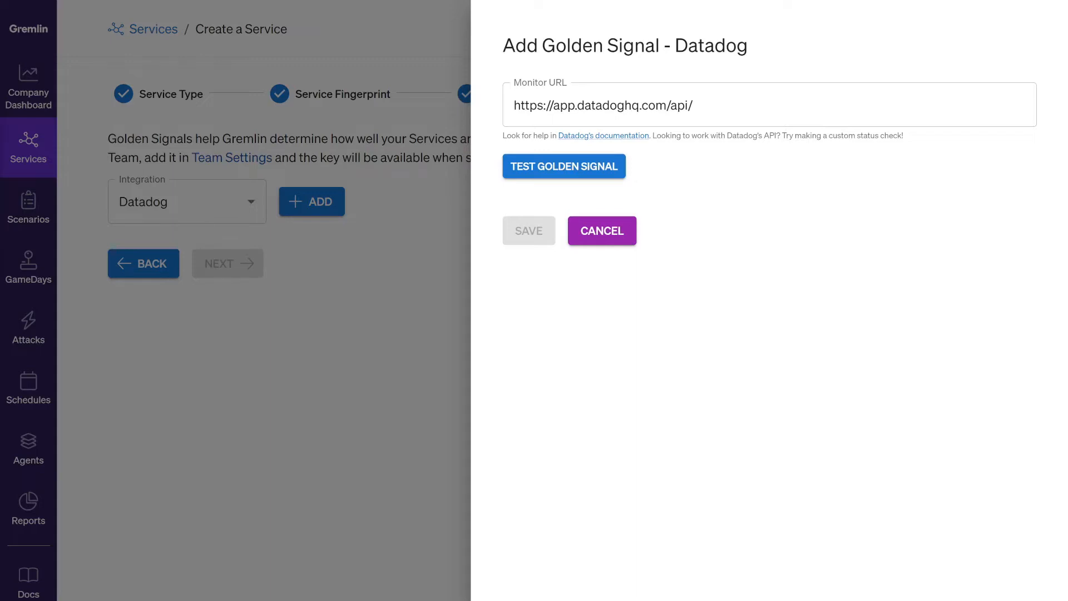
left_click(563, 114)
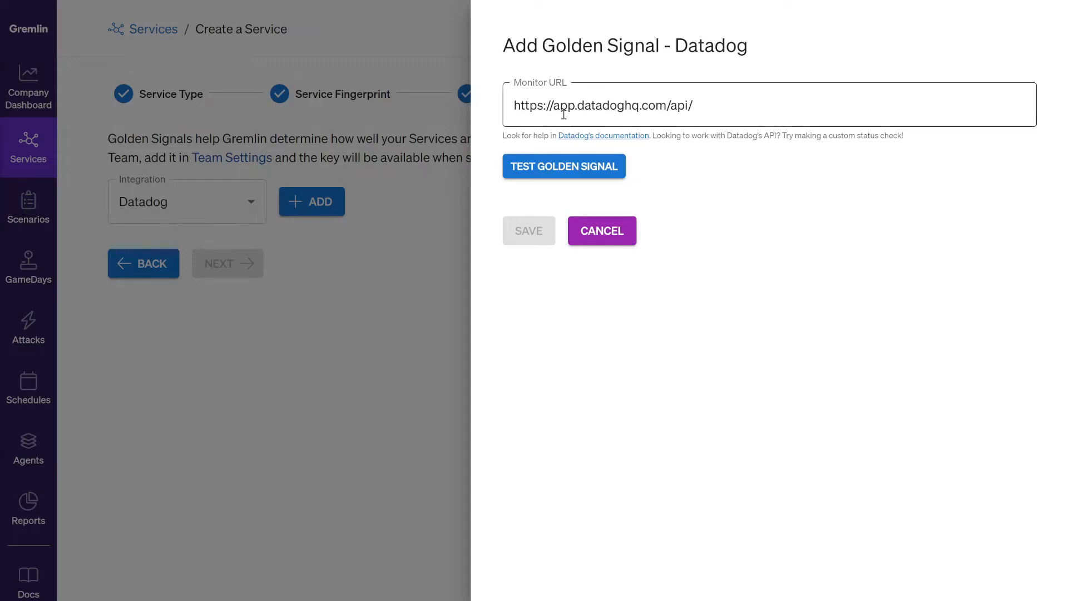
triple_click(580, 105)
type("https://app.datadoghq.com/monitors/80478872")
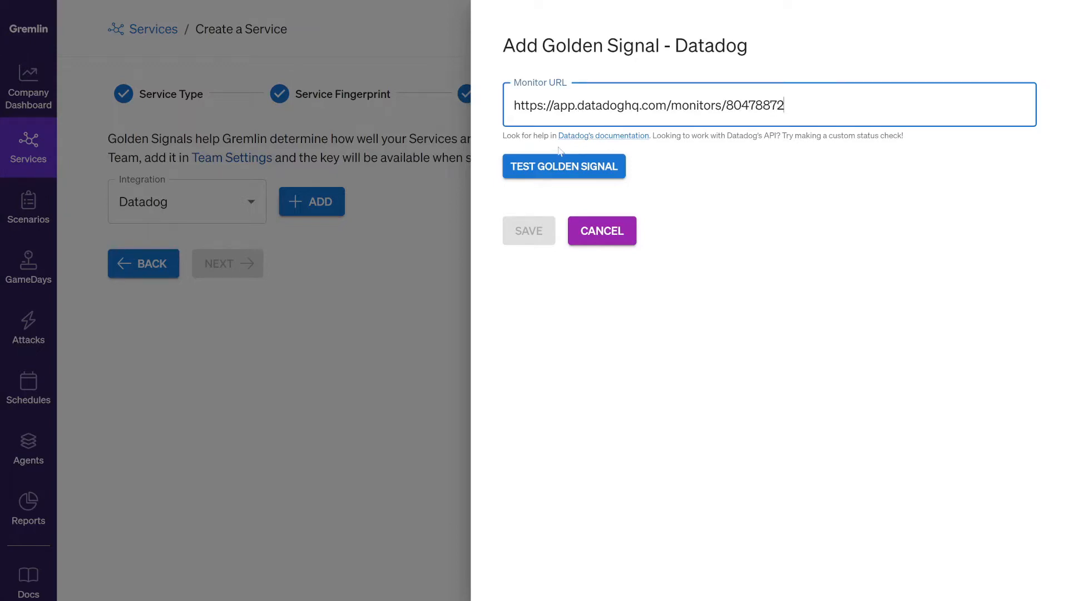
left_click(556, 176)
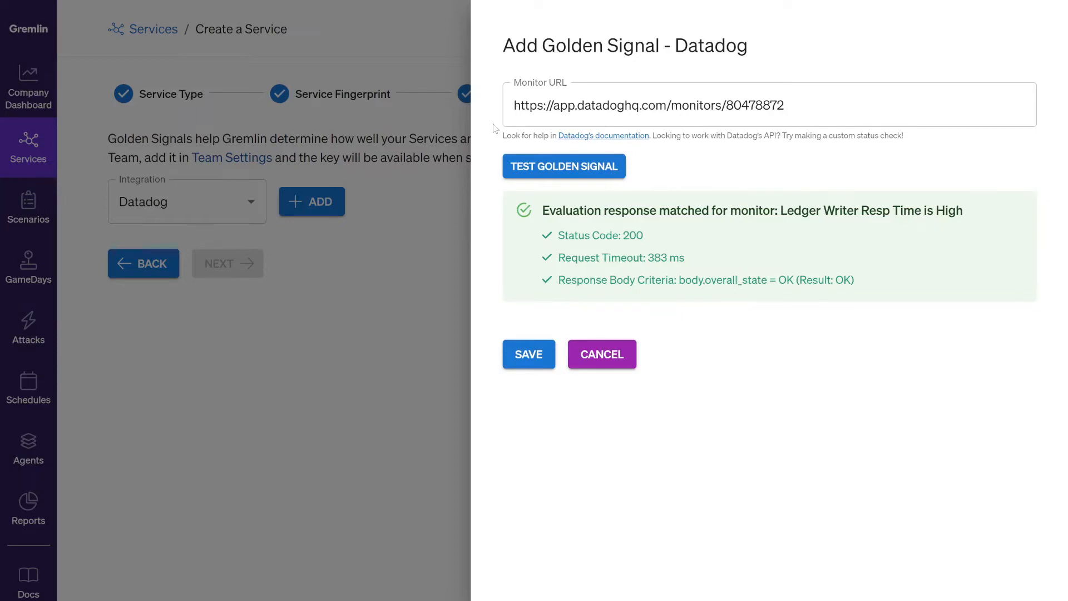
left_click(545, 366)
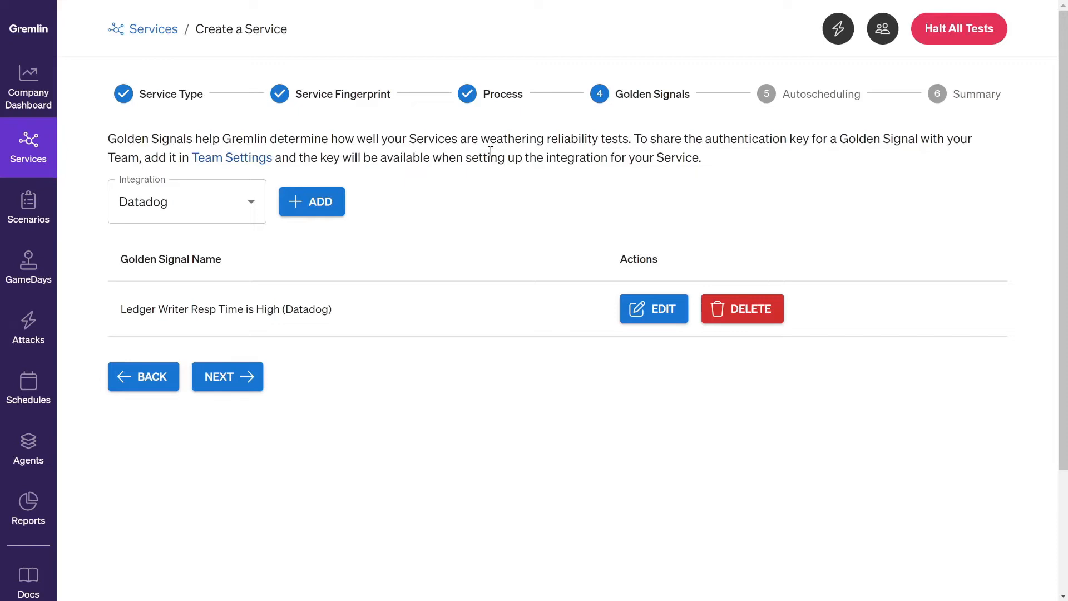
left_click(254, 376)
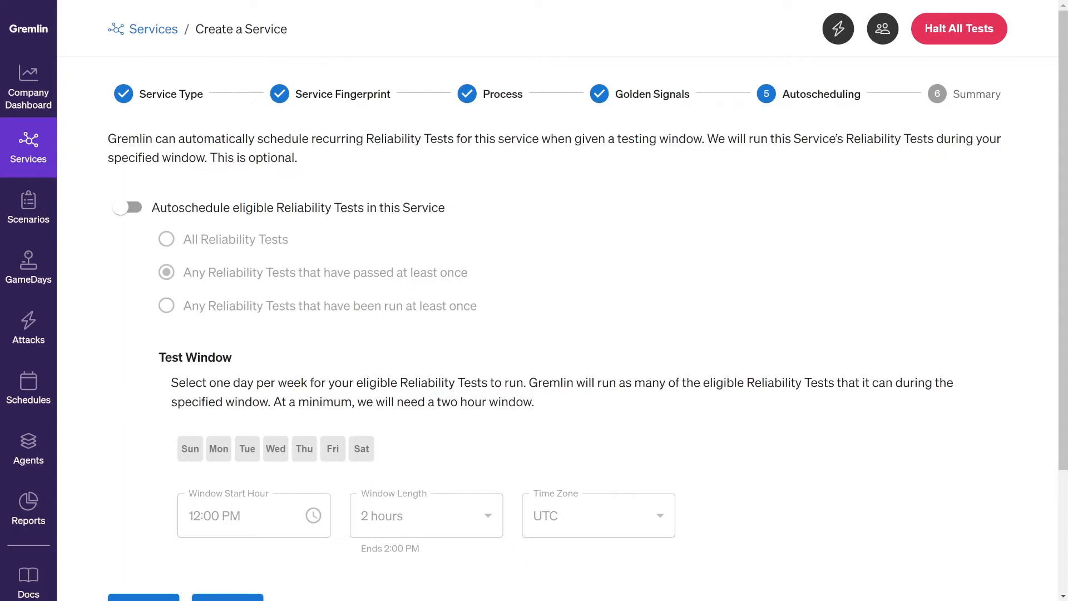
Enable autoscheduling of eligible Reliability Tests for the service and set Wednesday as the test window day
left_click(121, 222)
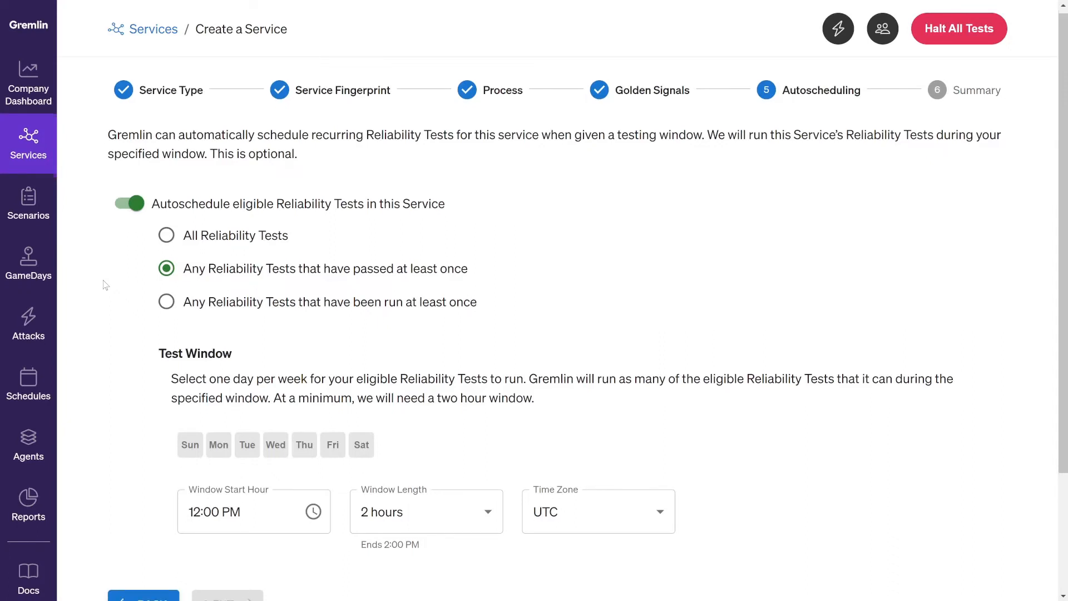
scroll(105, 285, "down", 2)
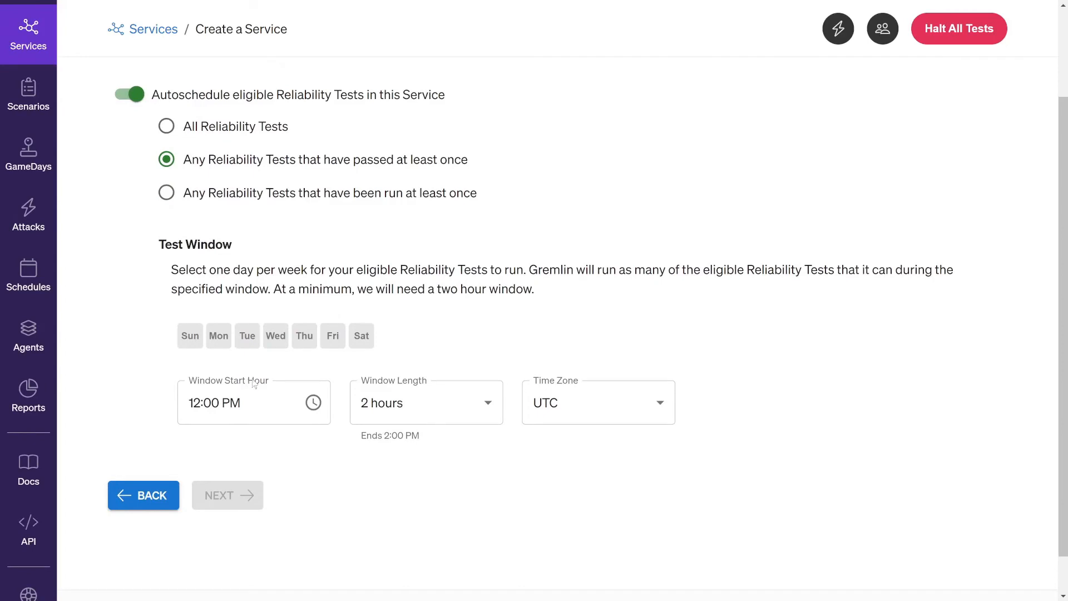
left_click(283, 340)
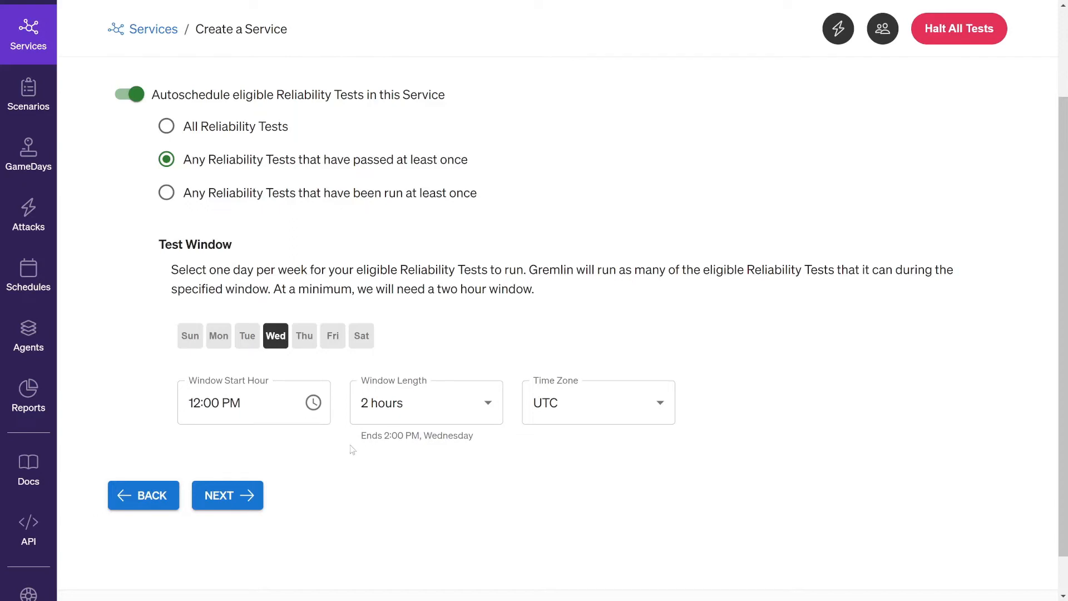
left_click(242, 504)
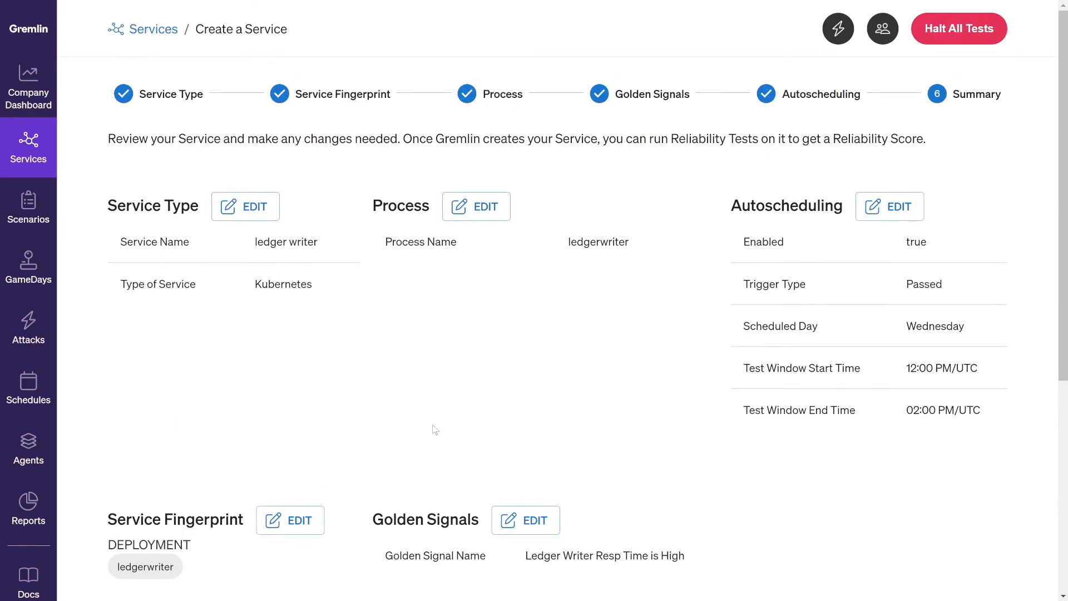
Review the summary of the ledger writer service and create the service
scroll(434, 424, "down", 2)
scroll(433, 425, "down", 4)
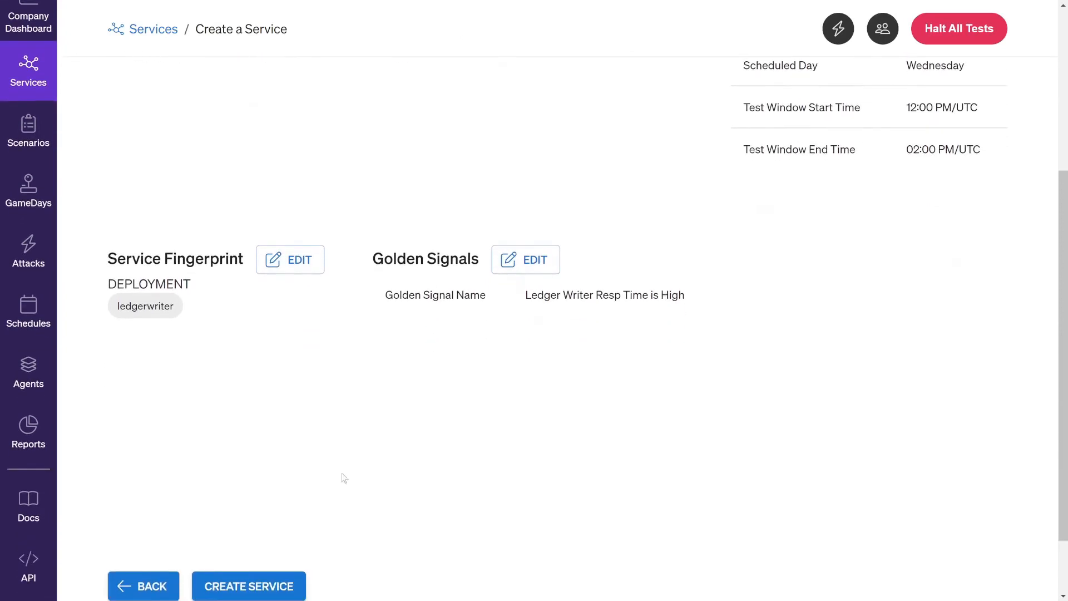
left_click(239, 588)
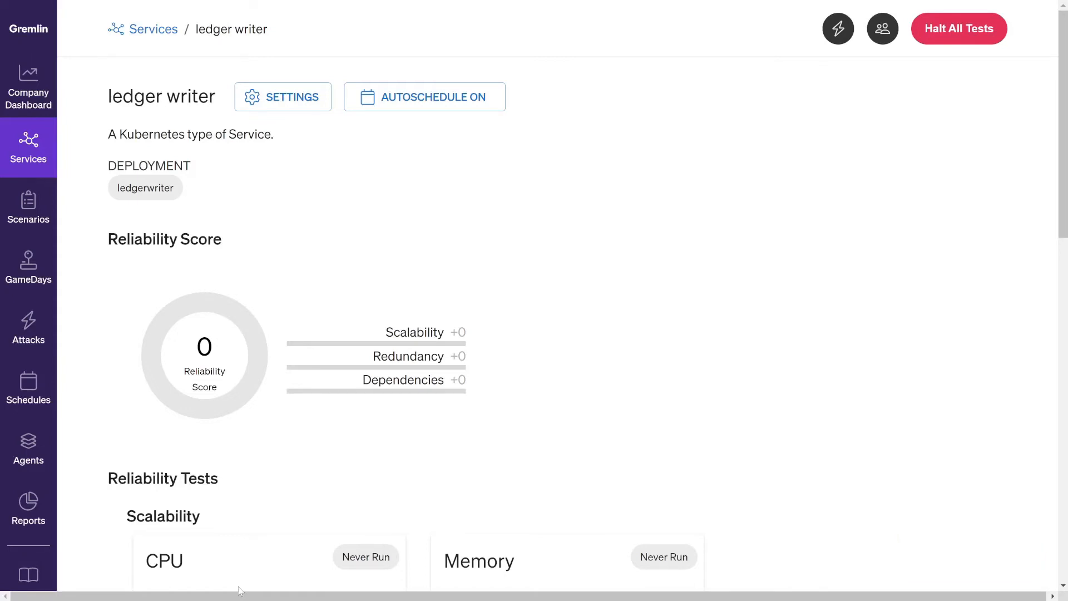
Run the CPU scalability test on the ledger writer service and confirm the run
scroll(534, 436, "down", 3)
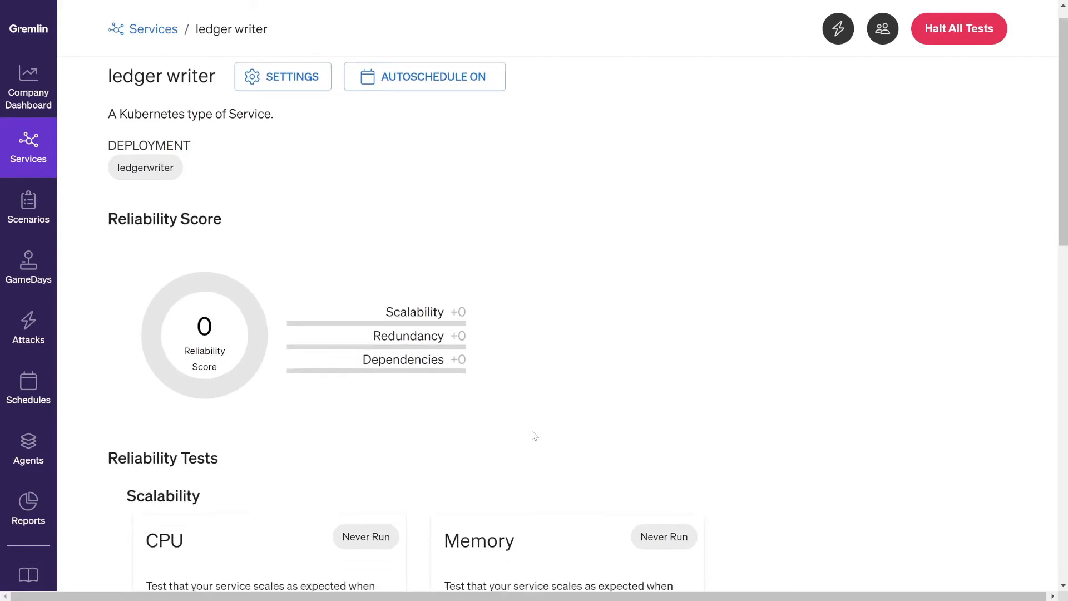
scroll(534, 436, "down", 3)
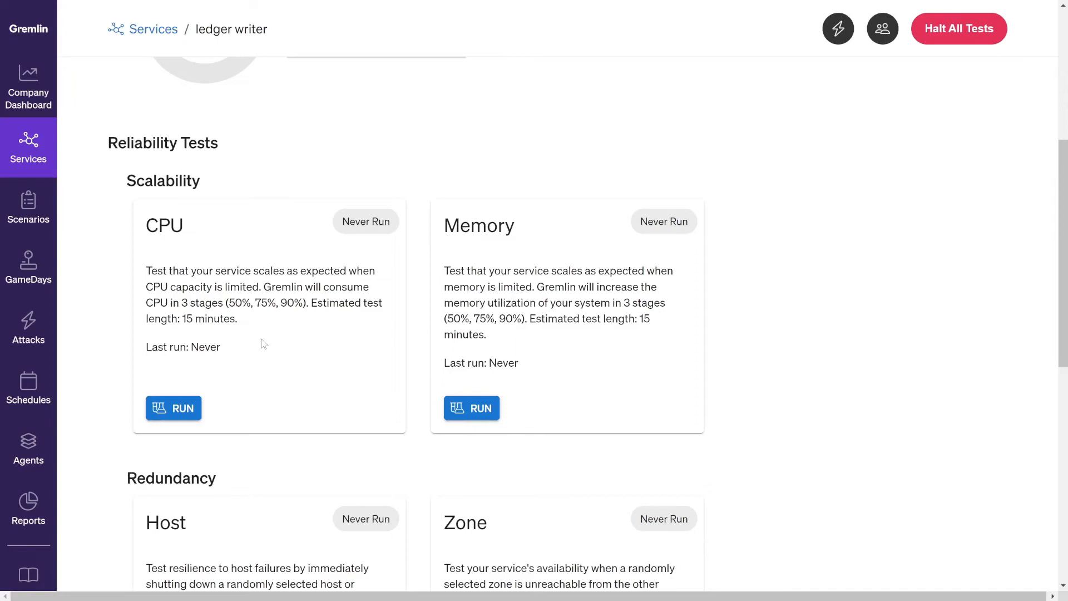
left_click(174, 416)
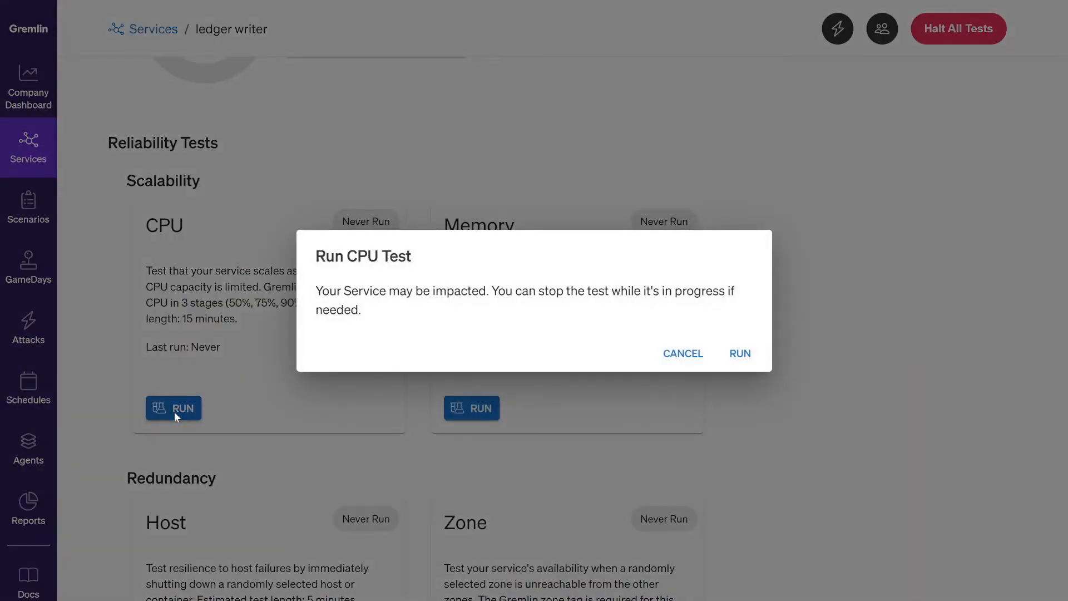
left_click(740, 353)
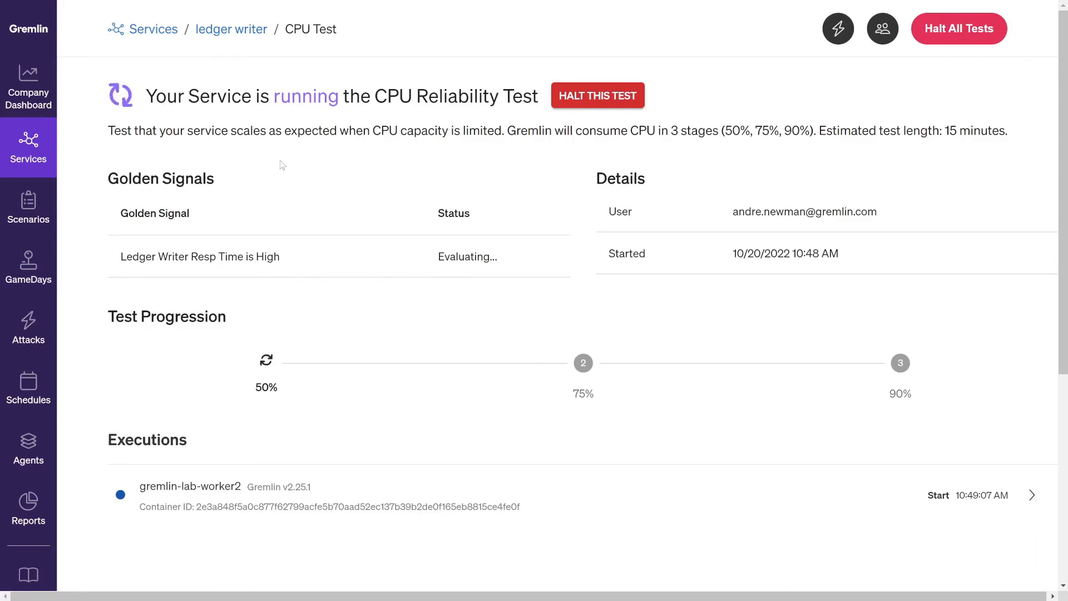
Examine the last Memory test run of the balancereader service and return to that service's overview
left_click(158, 30)
left_click(278, 305)
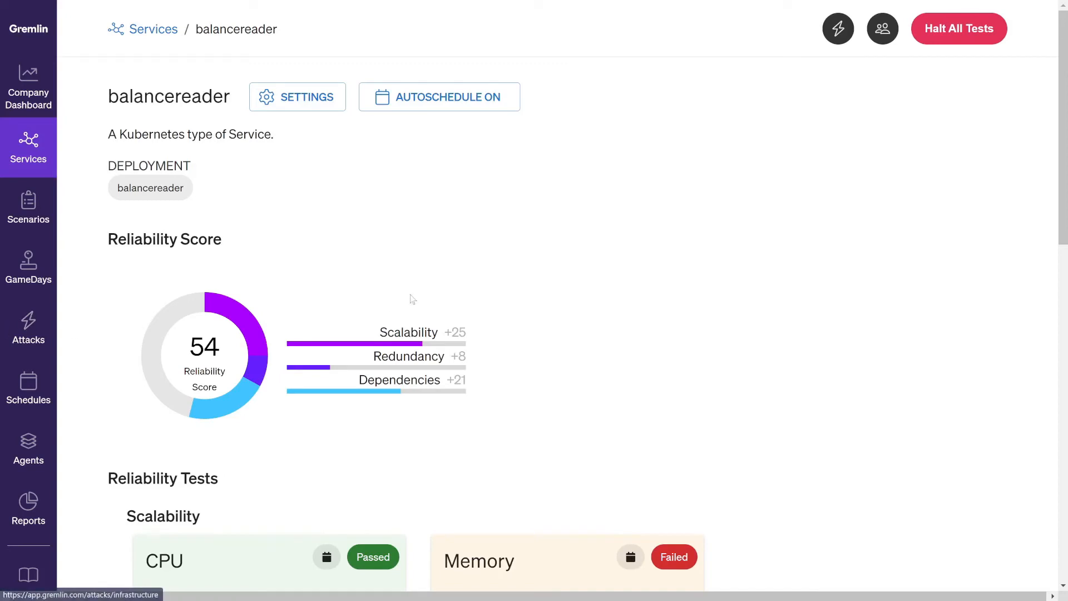
scroll(716, 255, "down", 1)
scroll(716, 256, "down", 5)
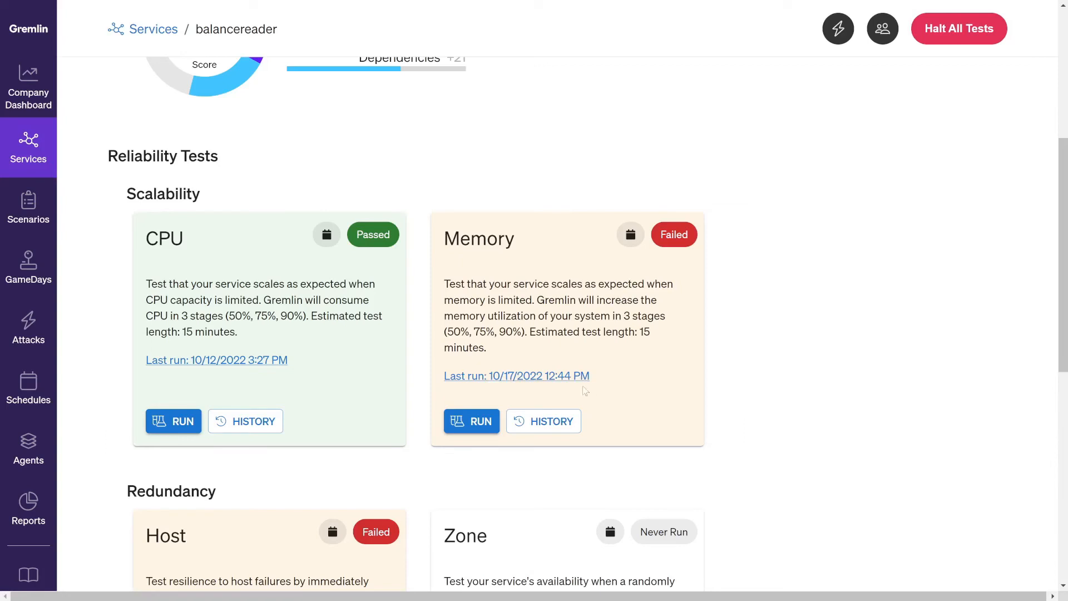
left_click(534, 378)
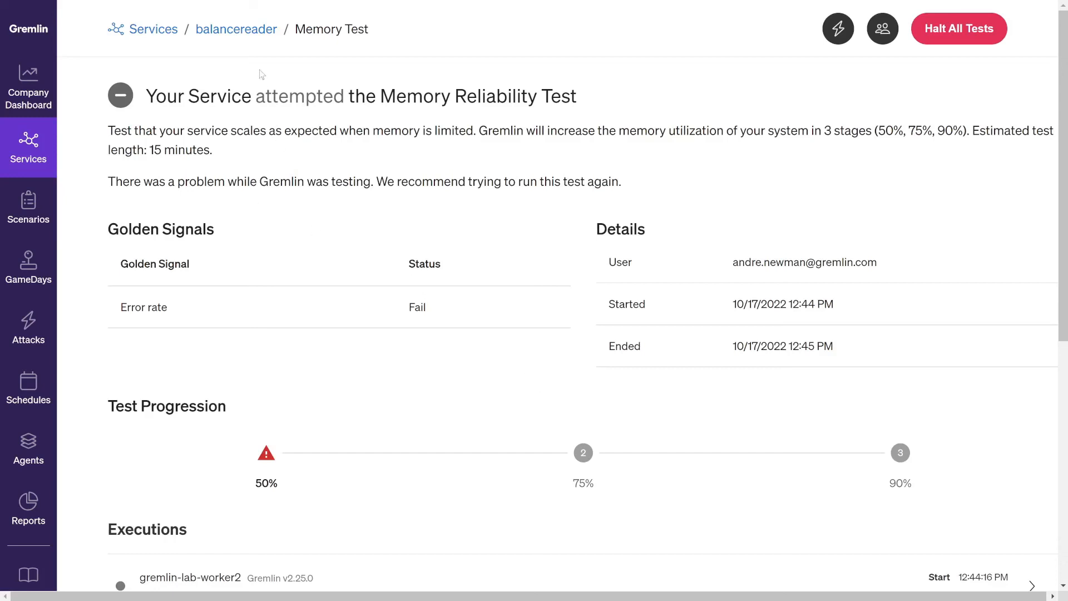
left_click(259, 31)
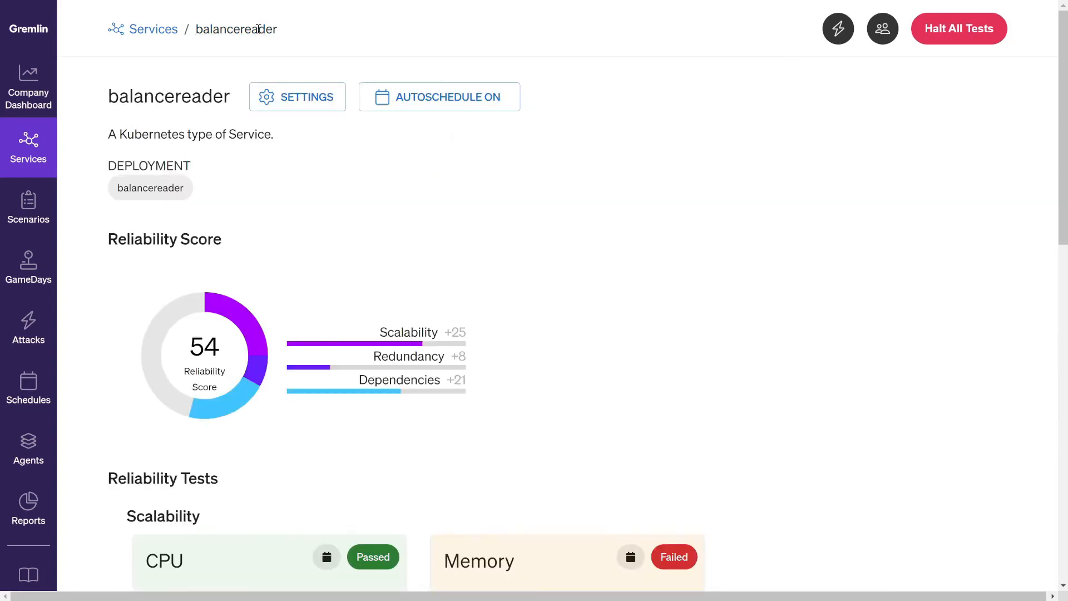